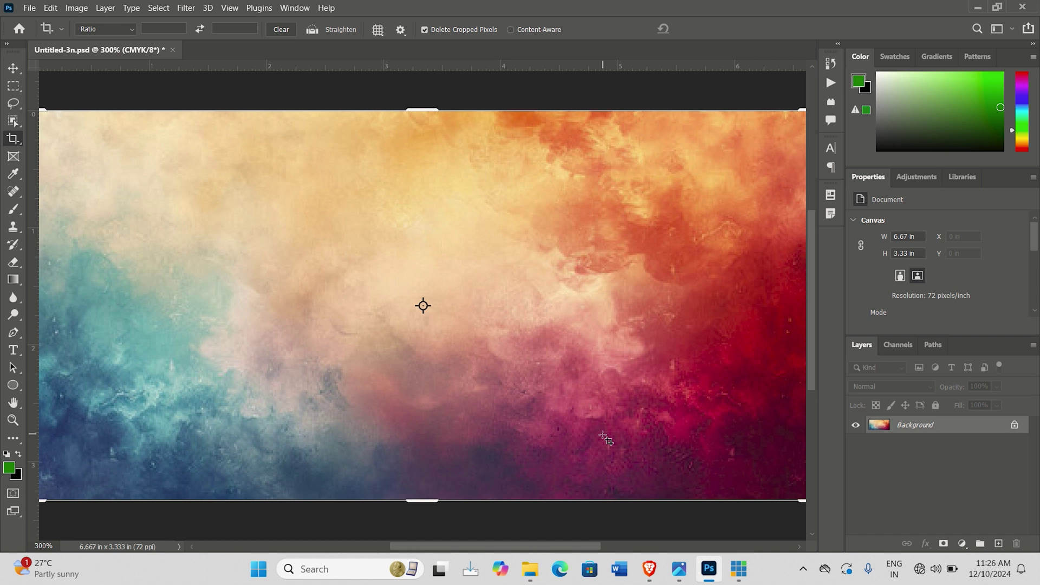
Review the RGB working space options and the colour settings presets in Color Settings, leaving without changes.
left_click(54, 11)
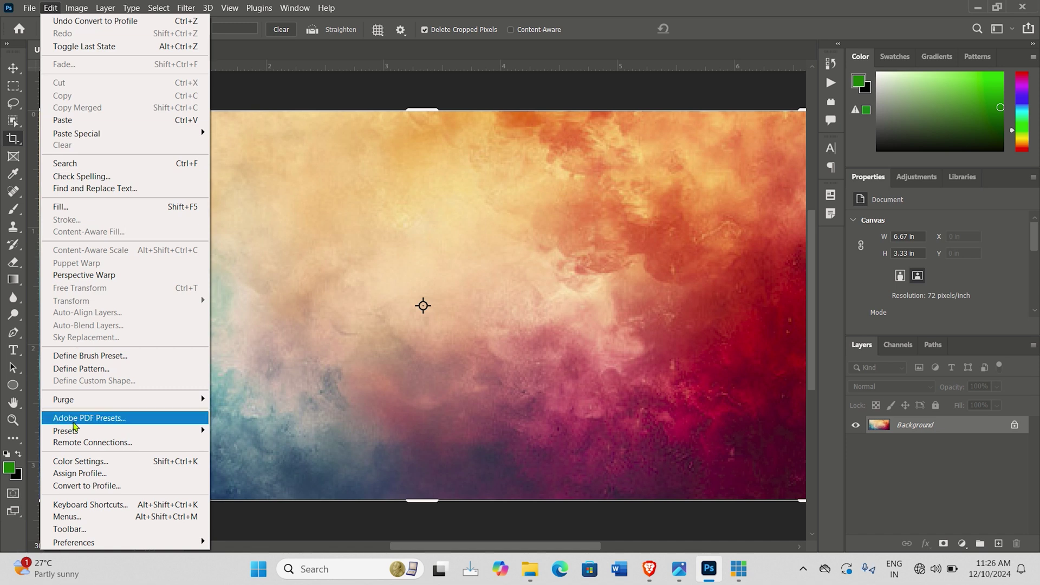
mouse_move(74, 436)
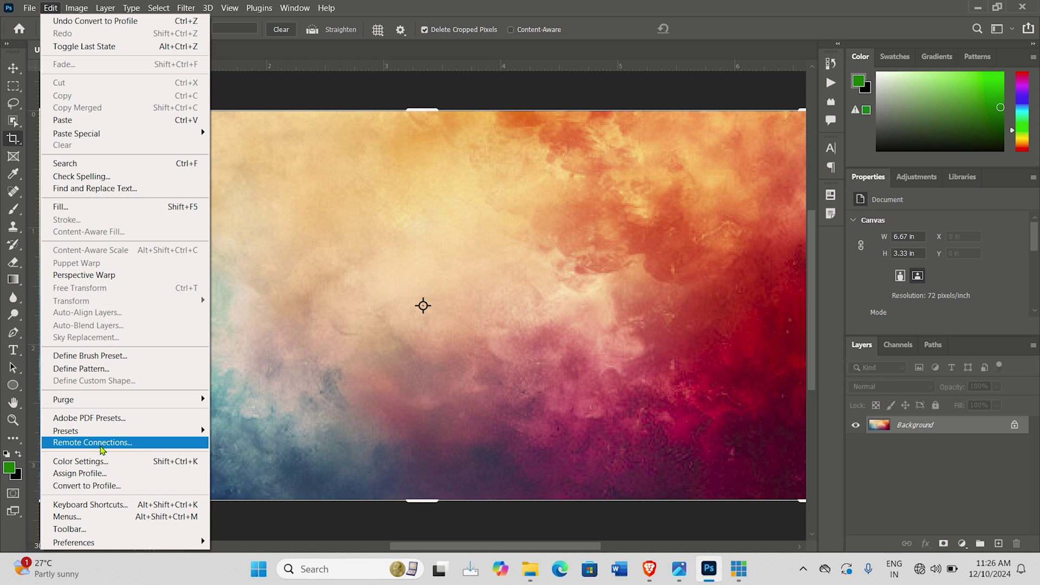
left_click(100, 442)
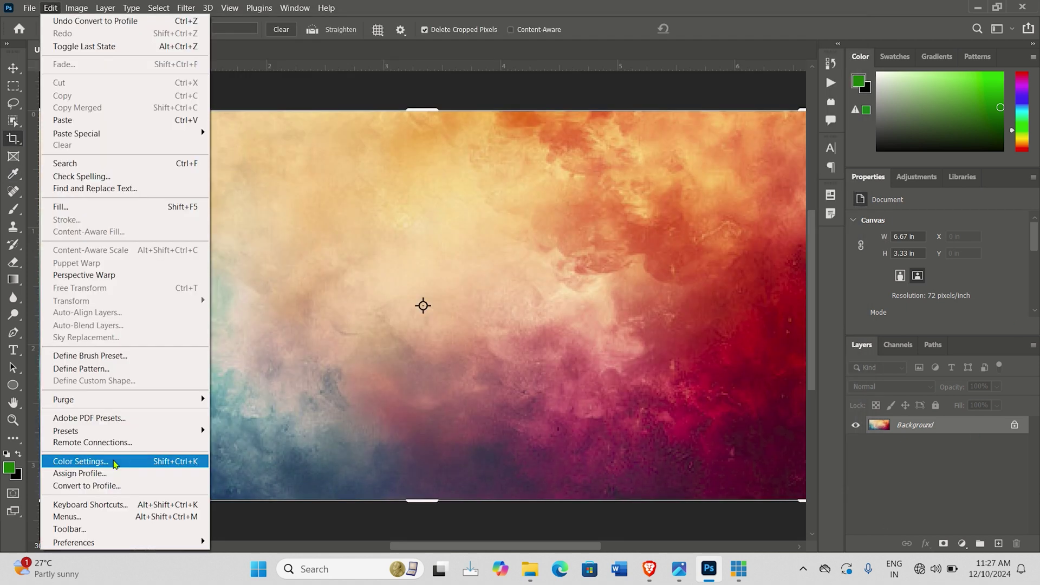
left_click(113, 462)
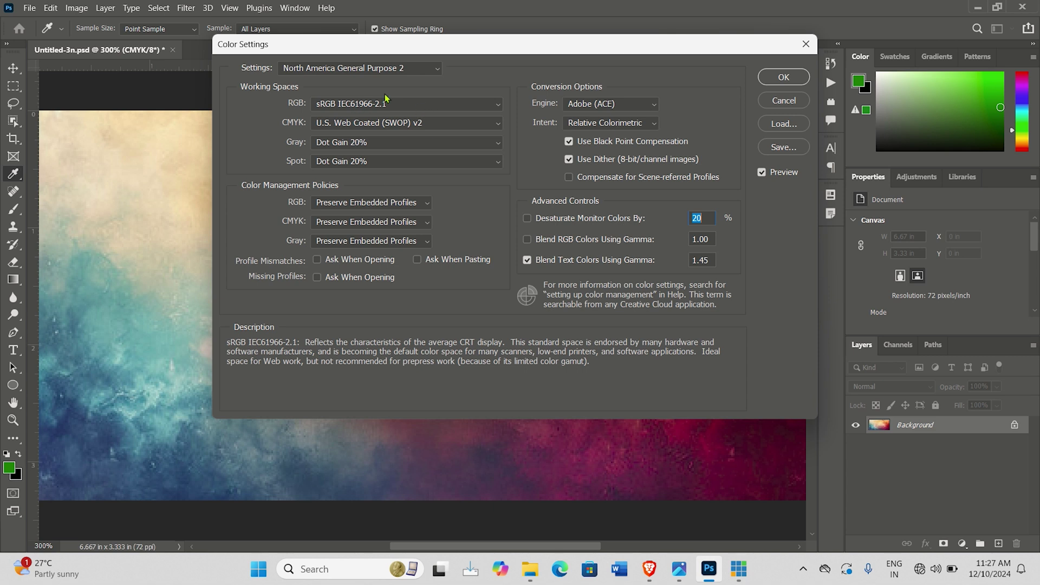
left_click(433, 109)
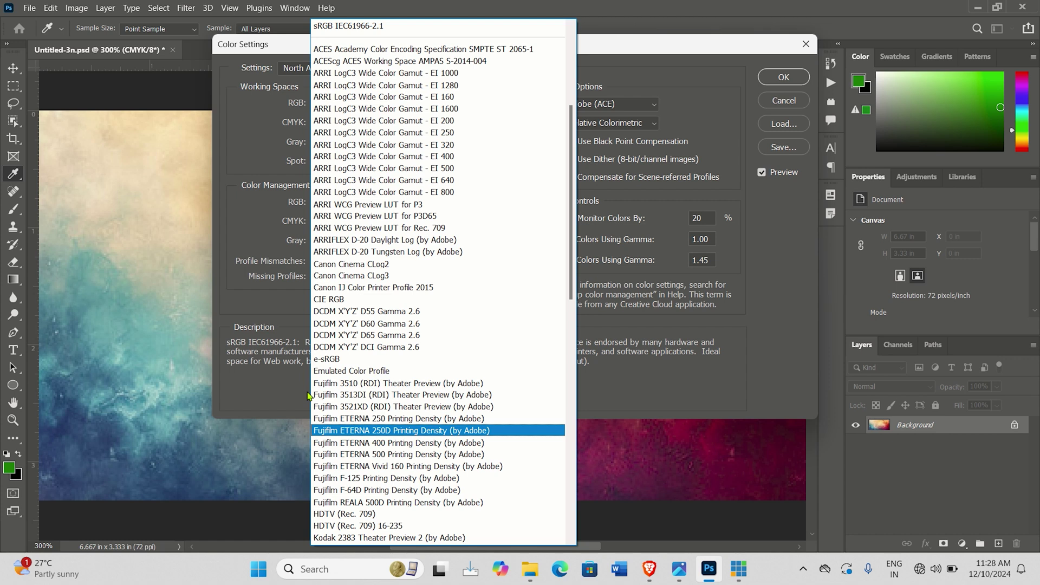
left_click(620, 114)
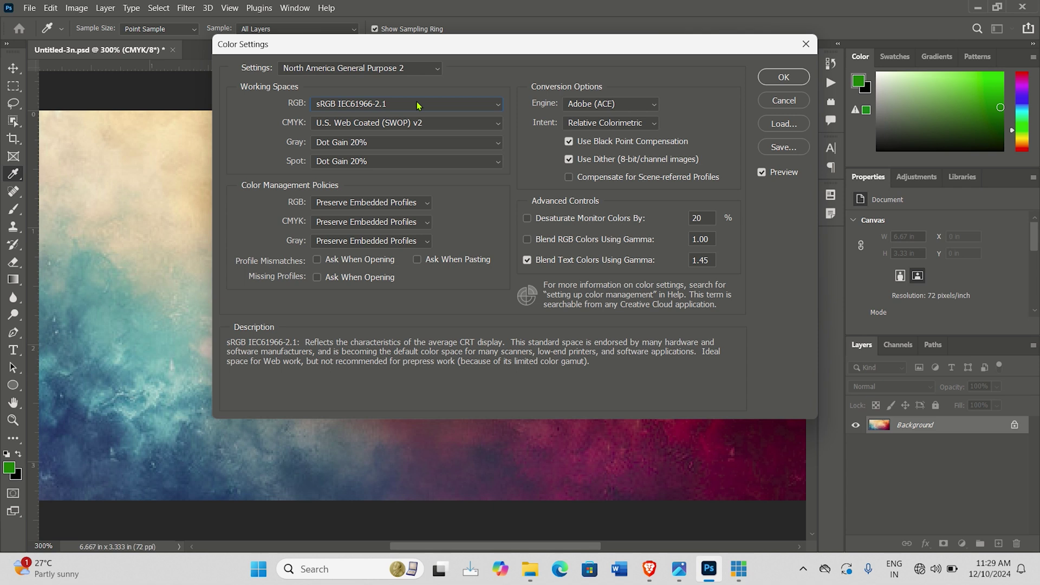
left_click(349, 70)
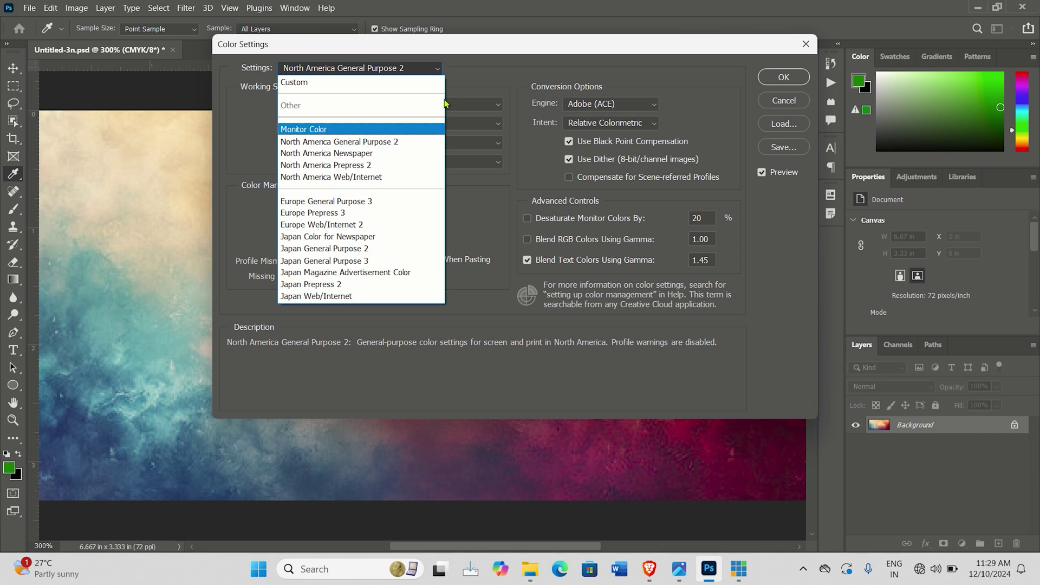
left_click(472, 72)
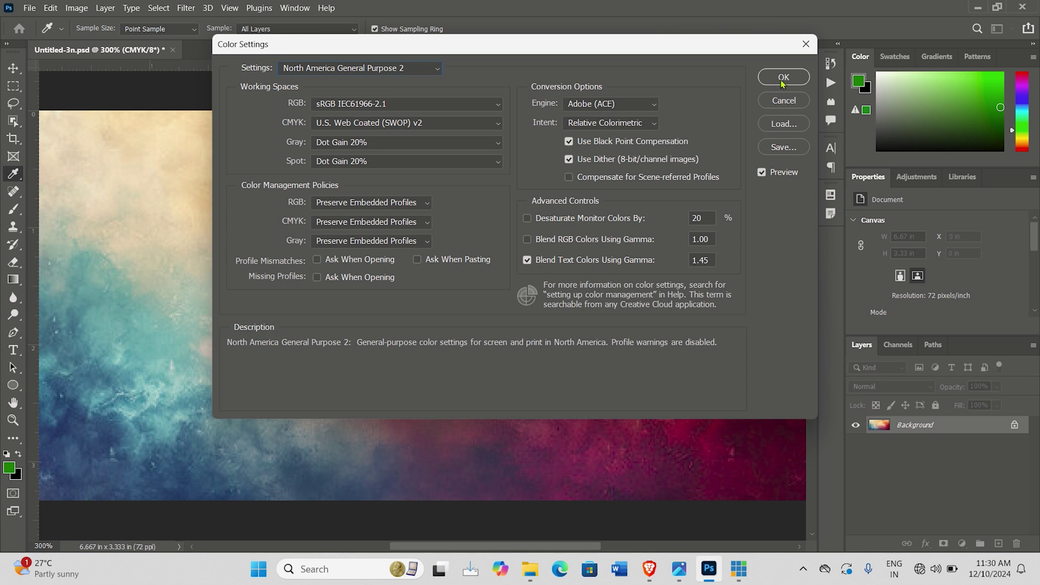
left_click(781, 105)
key("c")
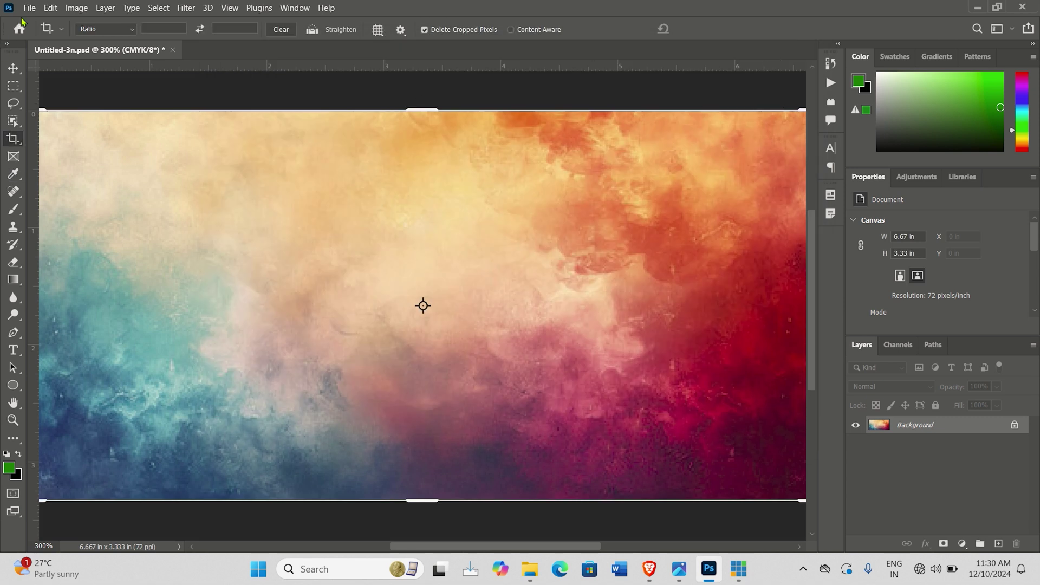
Preview the U.S. Sheetfed Coated v2 profile on the document twice with Assign Profile, cancelling each time.
left_click(51, 8)
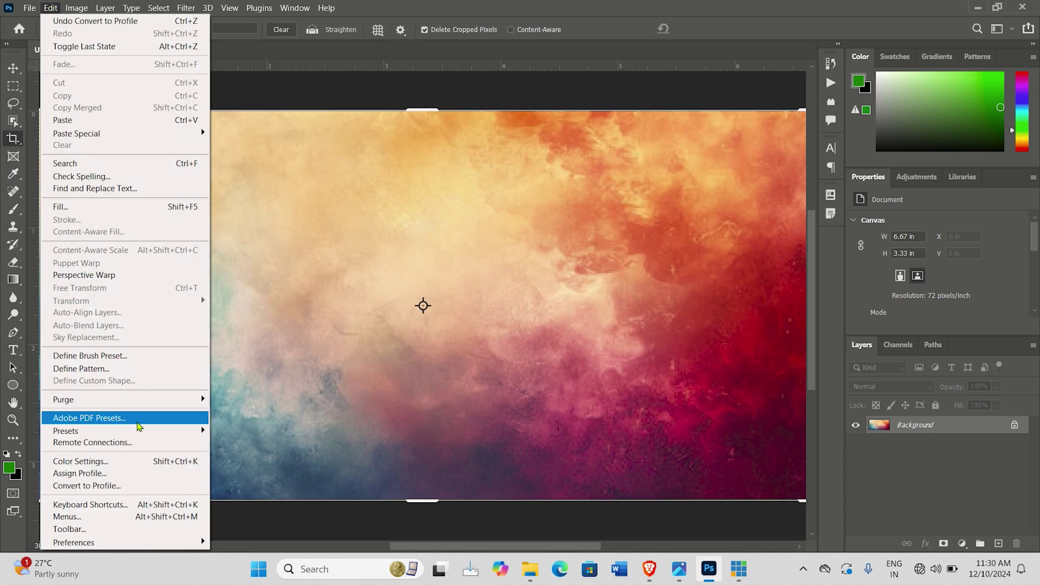
left_click(129, 475)
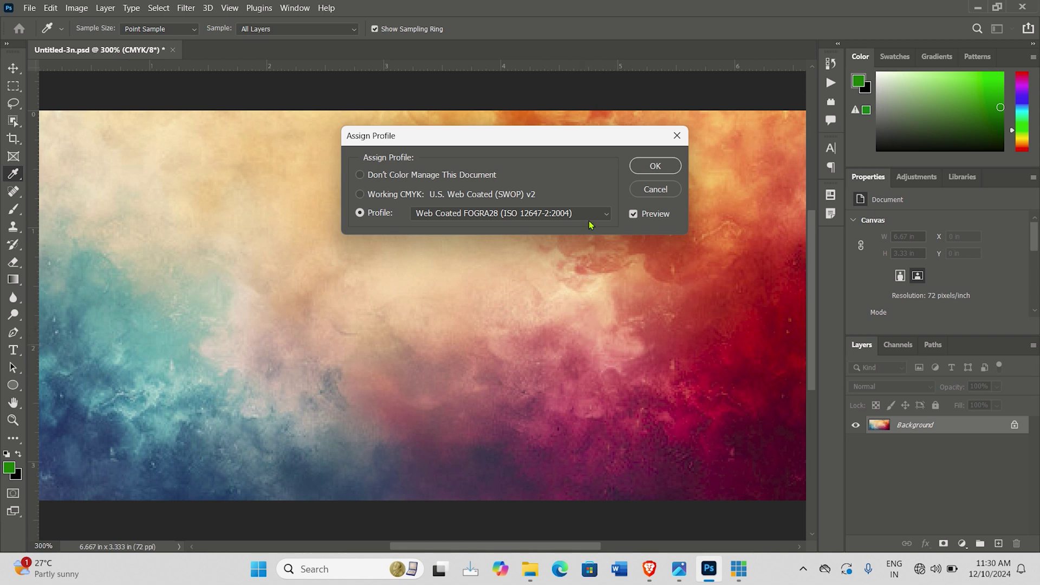
left_click(550, 217)
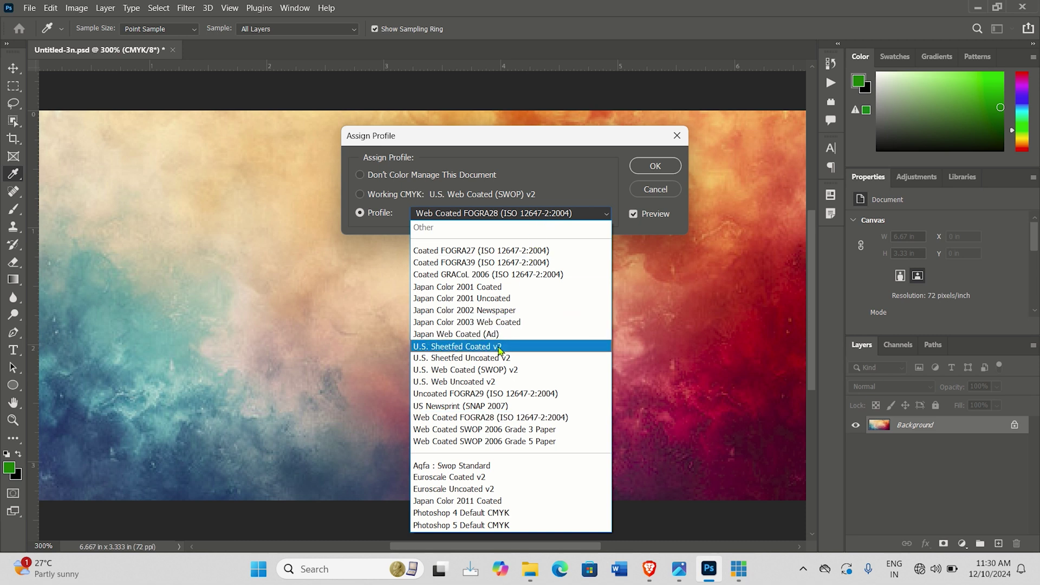
left_click(502, 344)
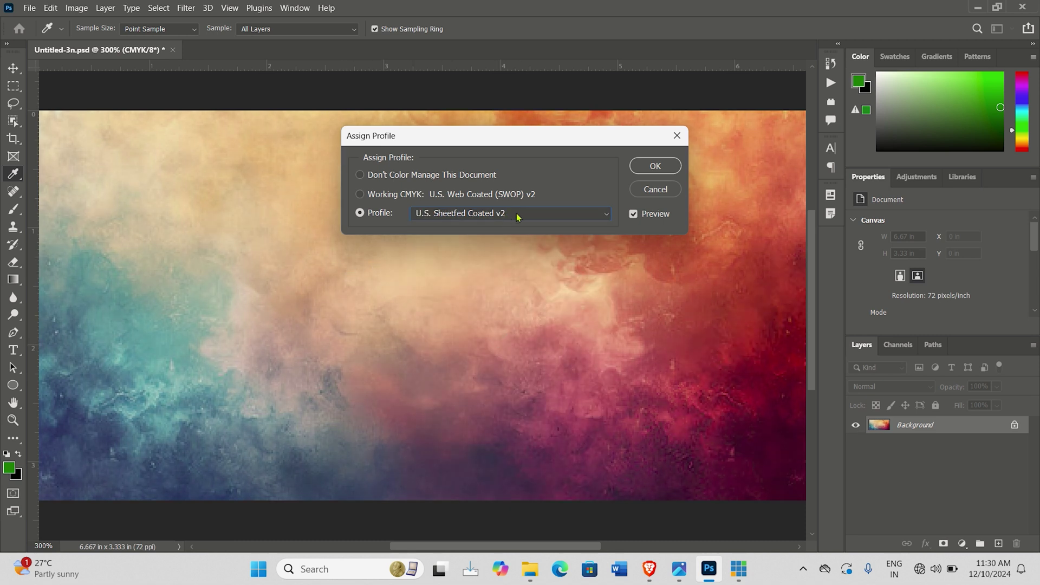
left_click(655, 189)
key("c")
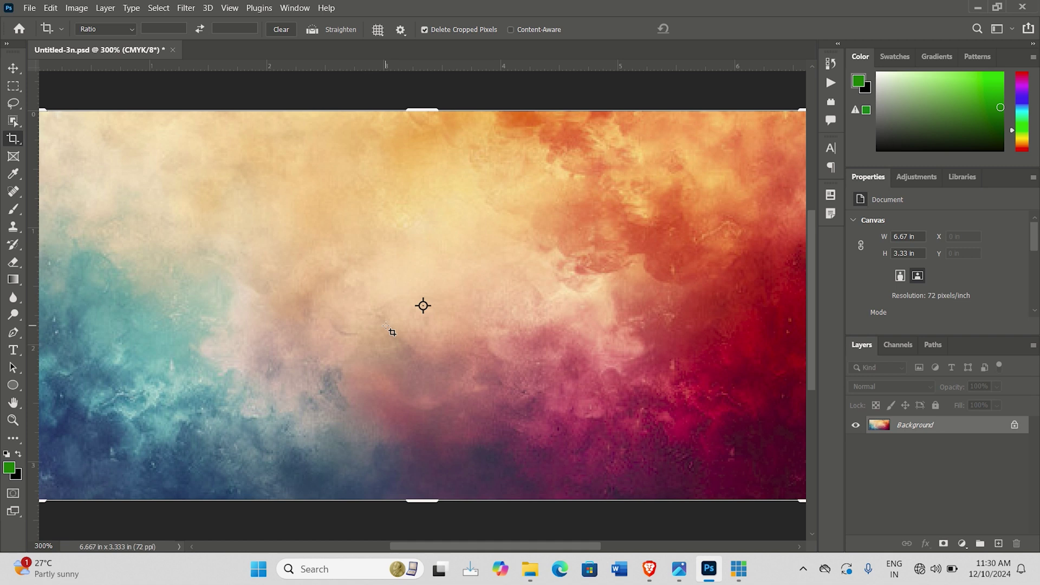
left_click(50, 6)
left_click(90, 475)
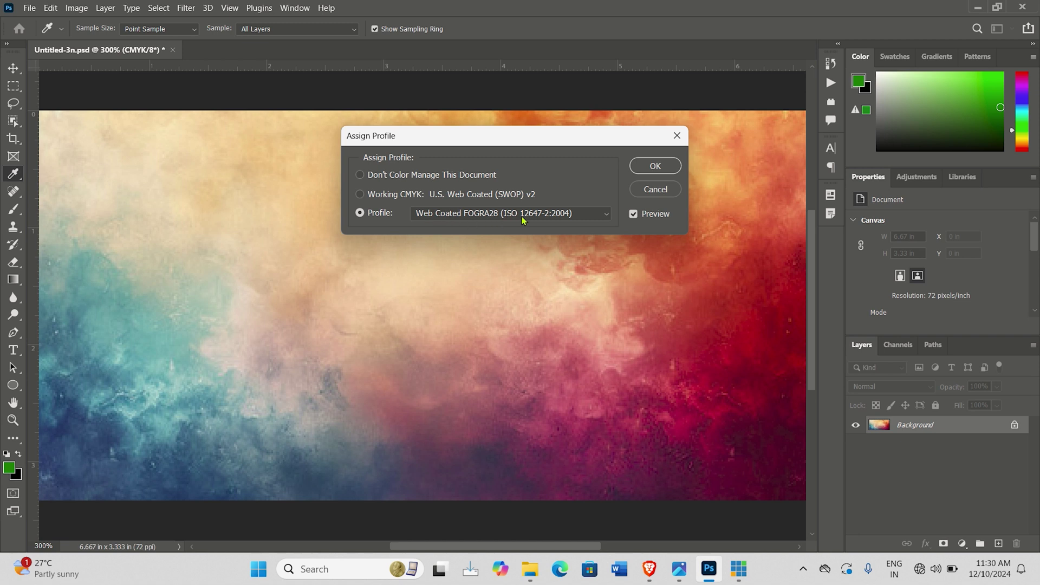
left_click(543, 217)
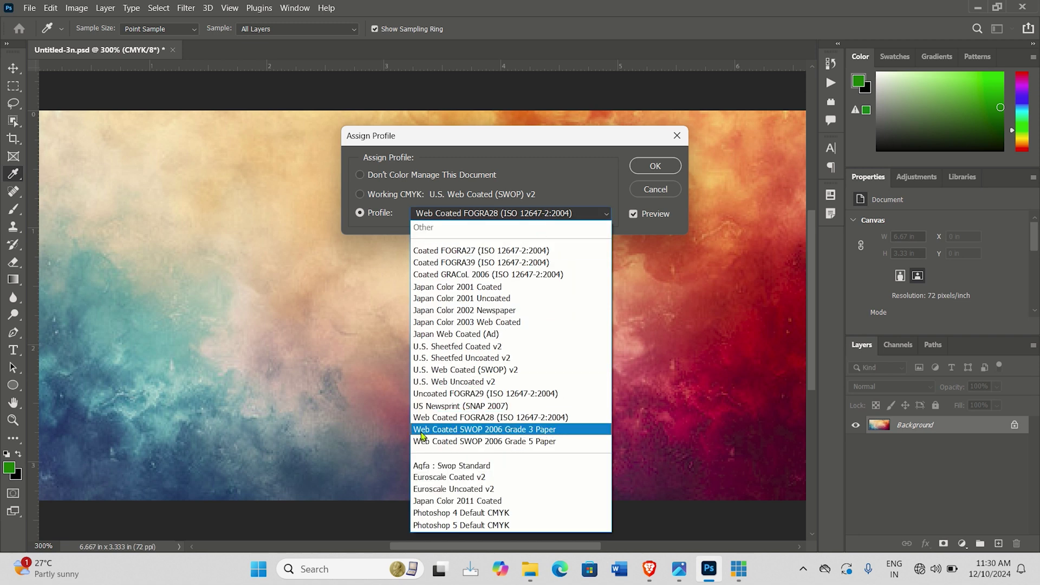
left_click(445, 347)
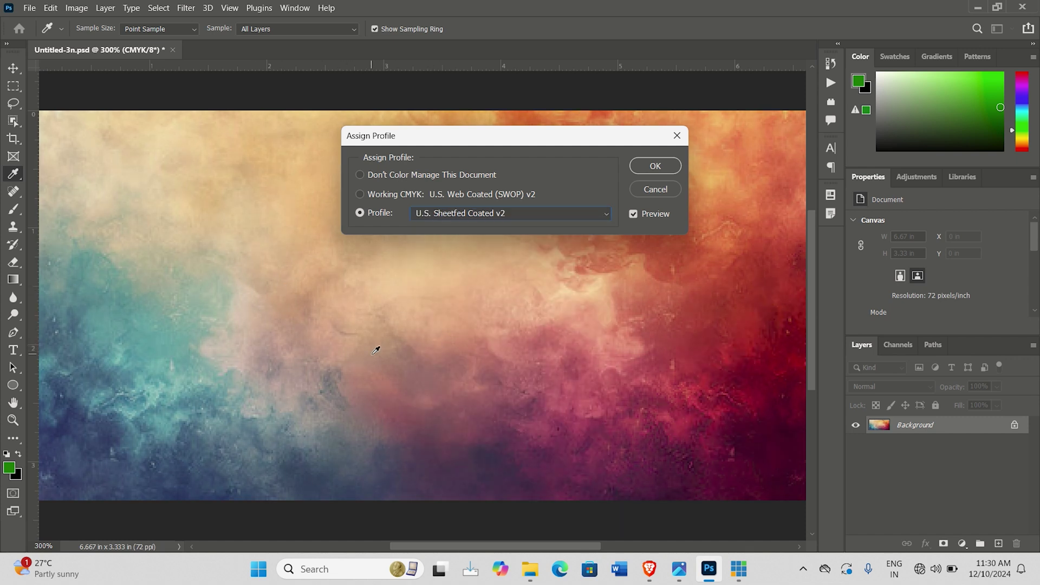
left_click(645, 193)
key("c")
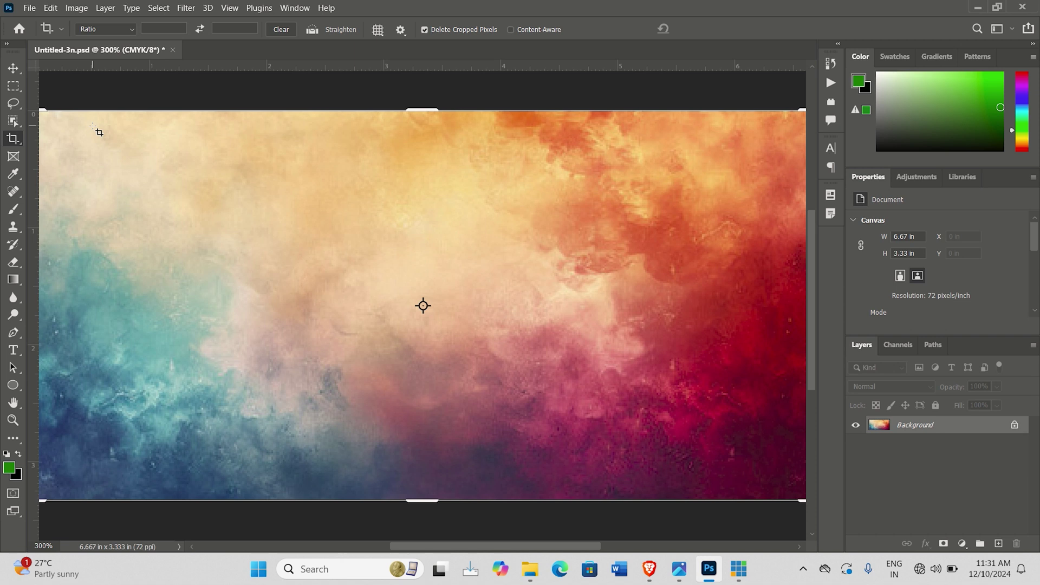
Try Adobe RGB (1998) and ACEScg ACES Working Space AMPAS S-2014-004 as Convert to Profile destinations, and cancel the conversion.
left_click(50, 8)
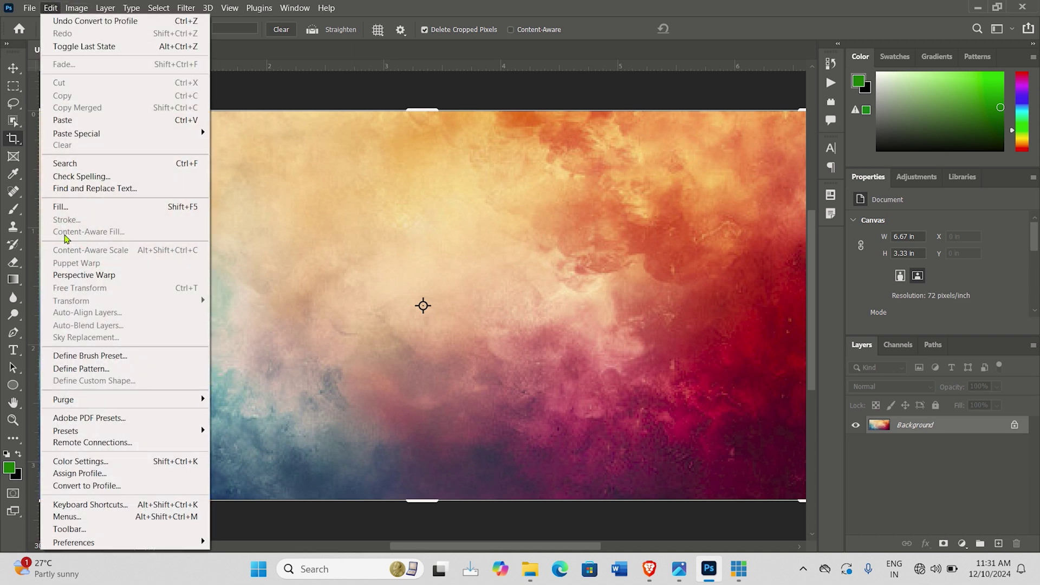
left_click(86, 485)
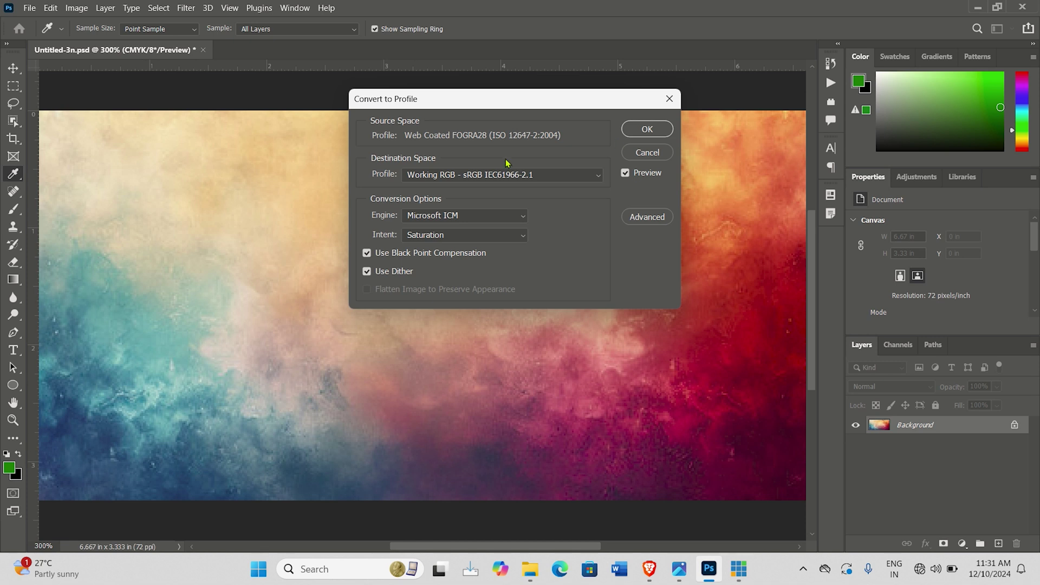
left_click(530, 176)
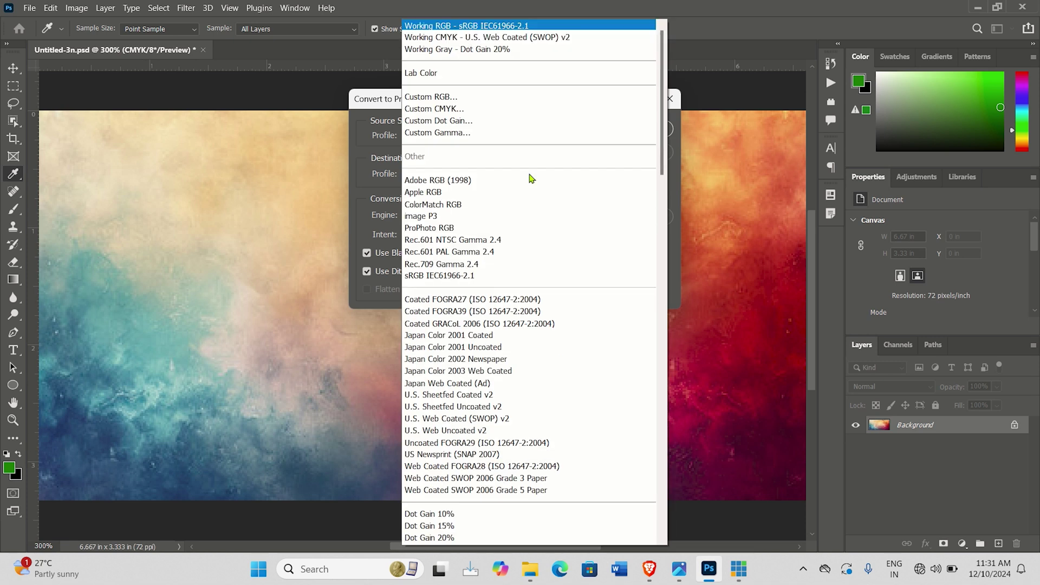
left_click(463, 182)
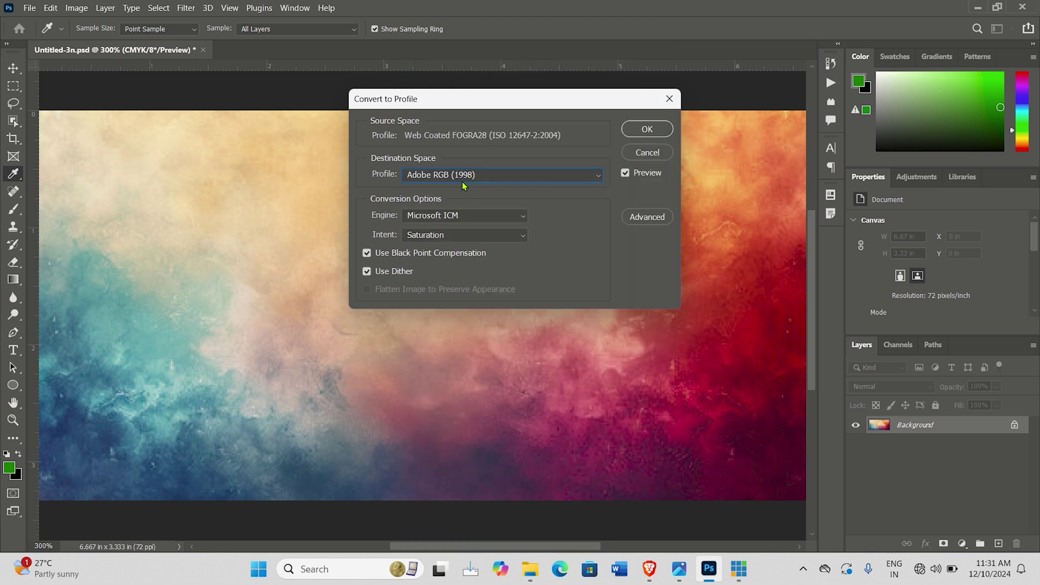
left_click(481, 173)
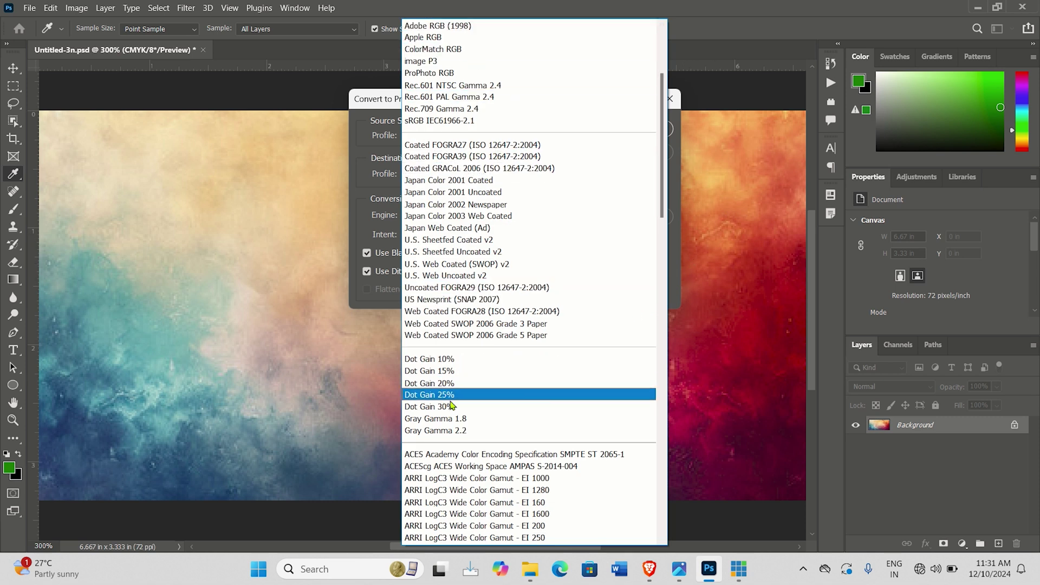
left_click(427, 466)
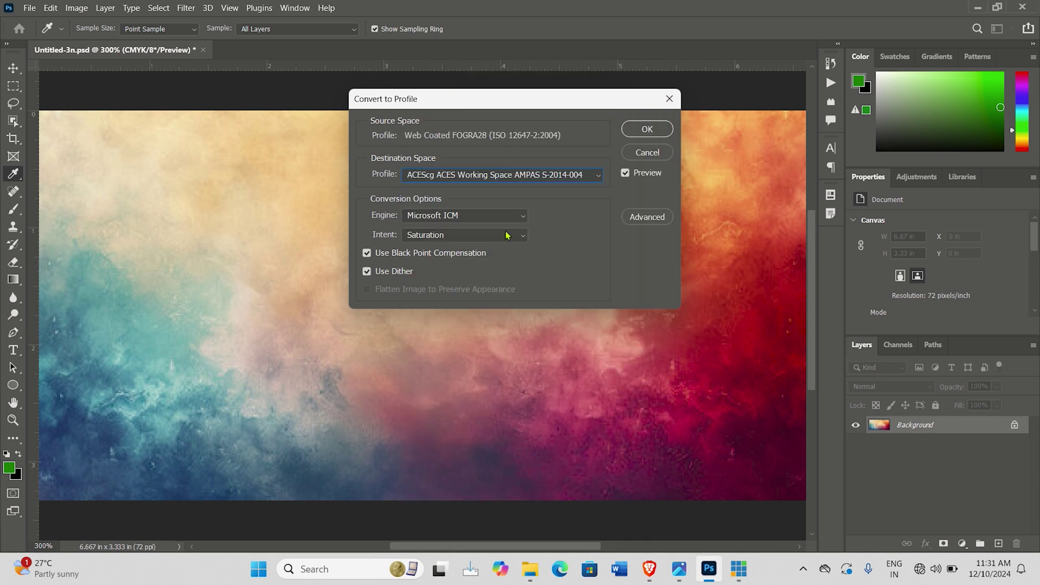
left_click(646, 152)
key("c")
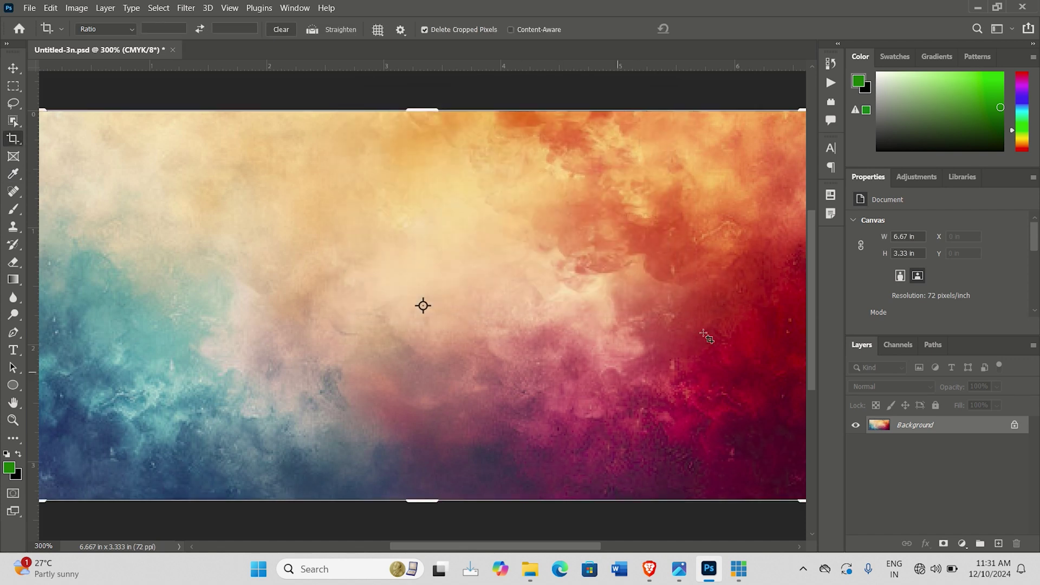
Open the keyboard shortcut settings and list the shortcuts for Panel Menus.
left_click(52, 8)
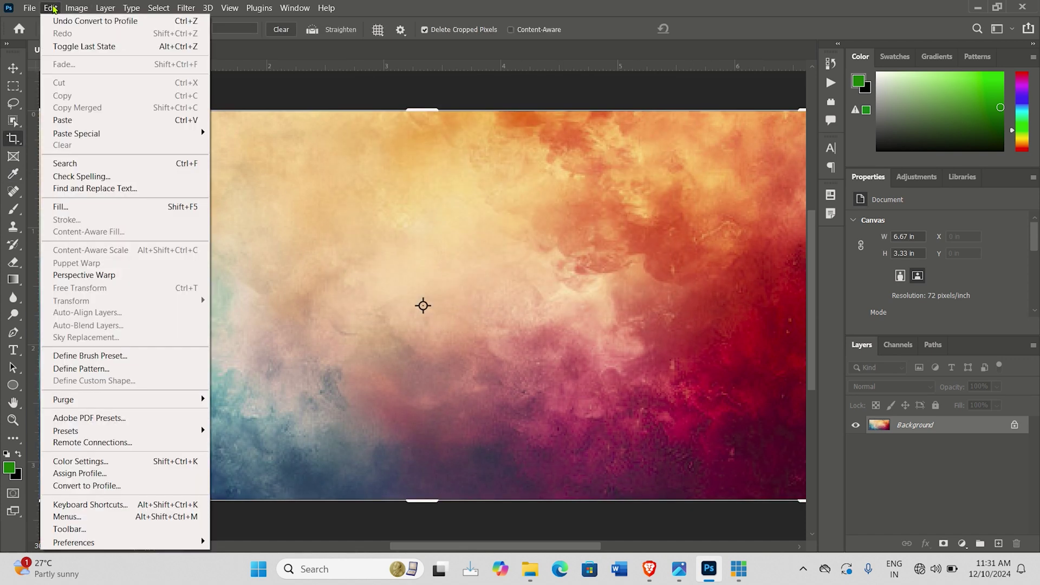
left_click(106, 508)
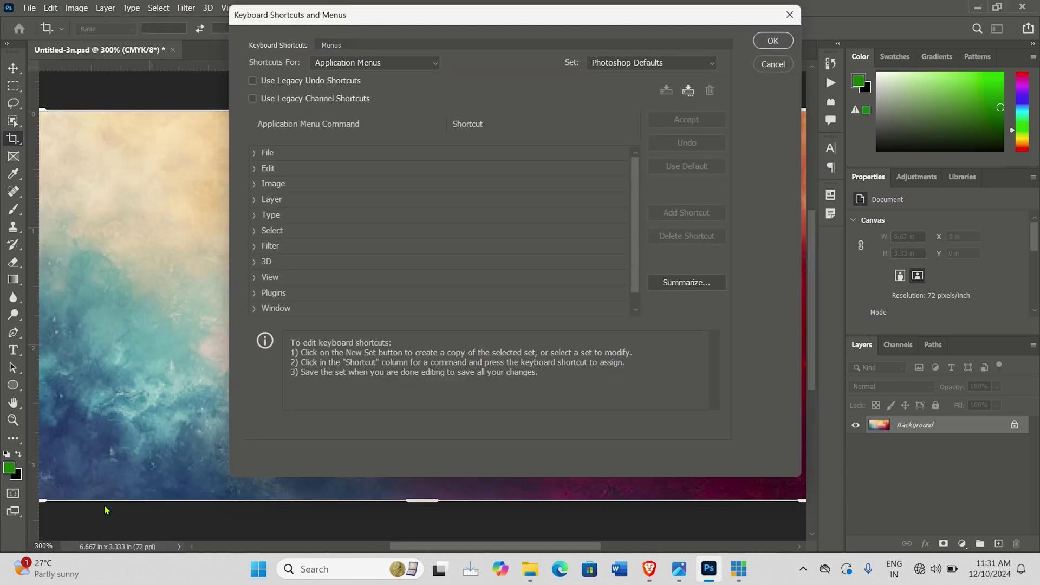
left_click(374, 64)
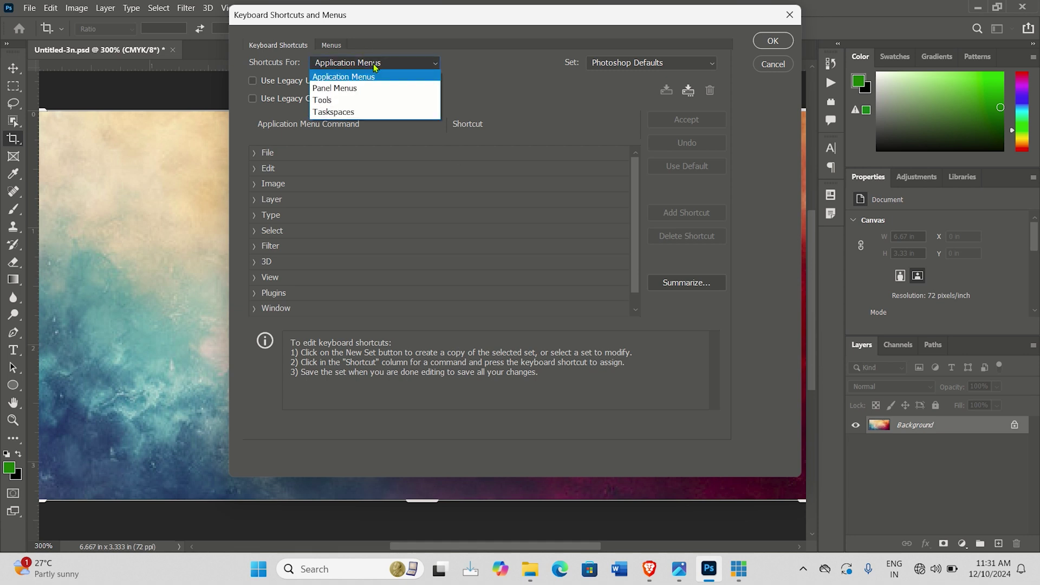
left_click(355, 89)
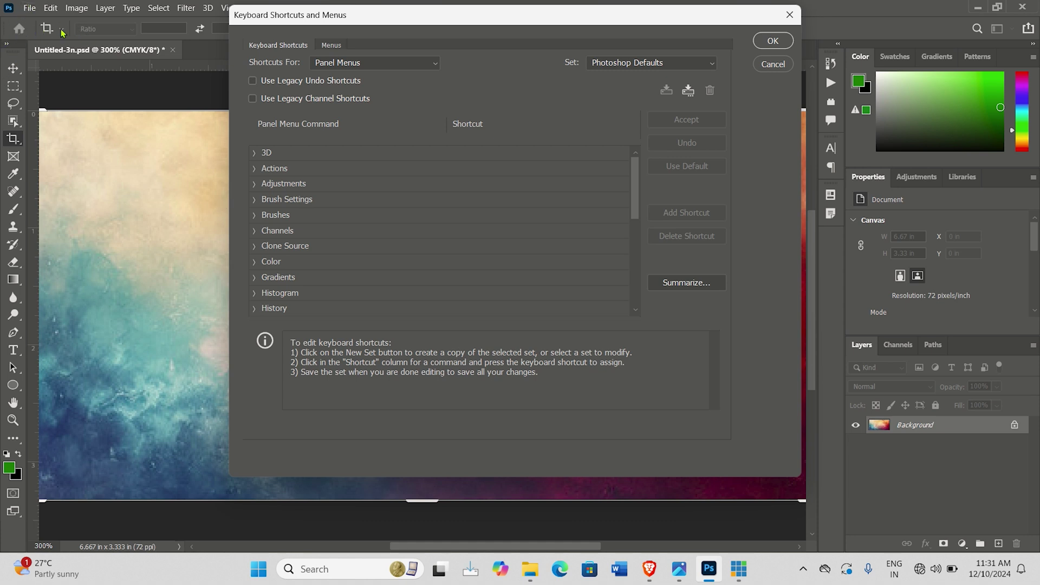
List the keyboard shortcuts for Tools and look through the tool commands as far as the Blur Tool.
left_click(368, 65)
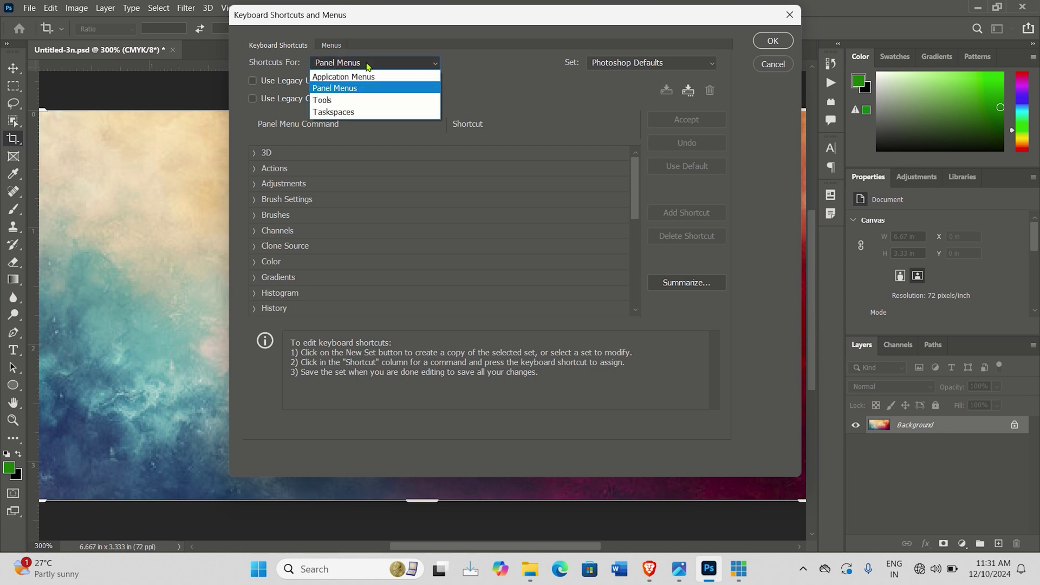
left_click(360, 100)
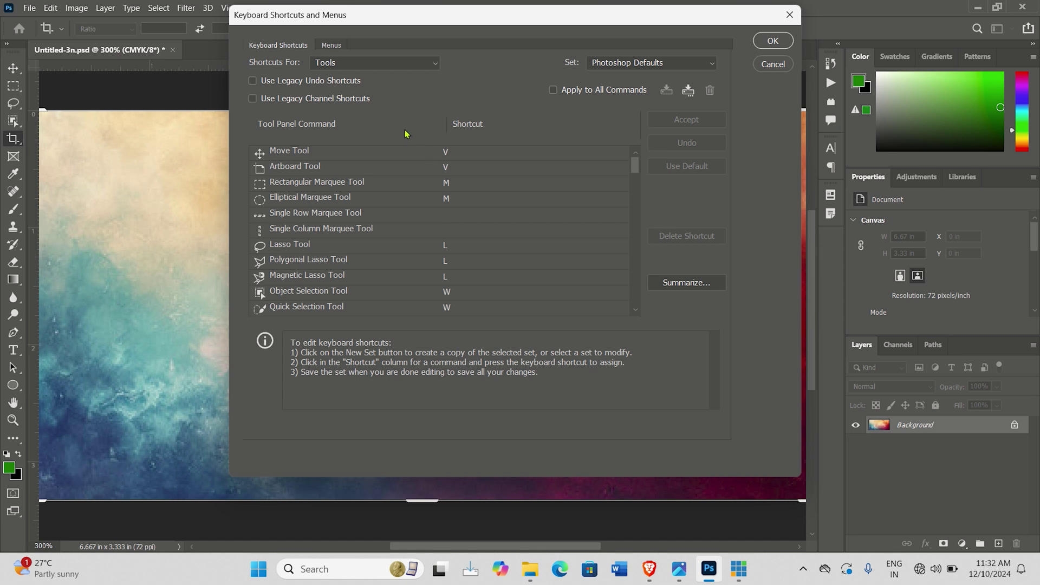
scroll(401, 274, "down", 2)
scroll(401, 273, "down", 10)
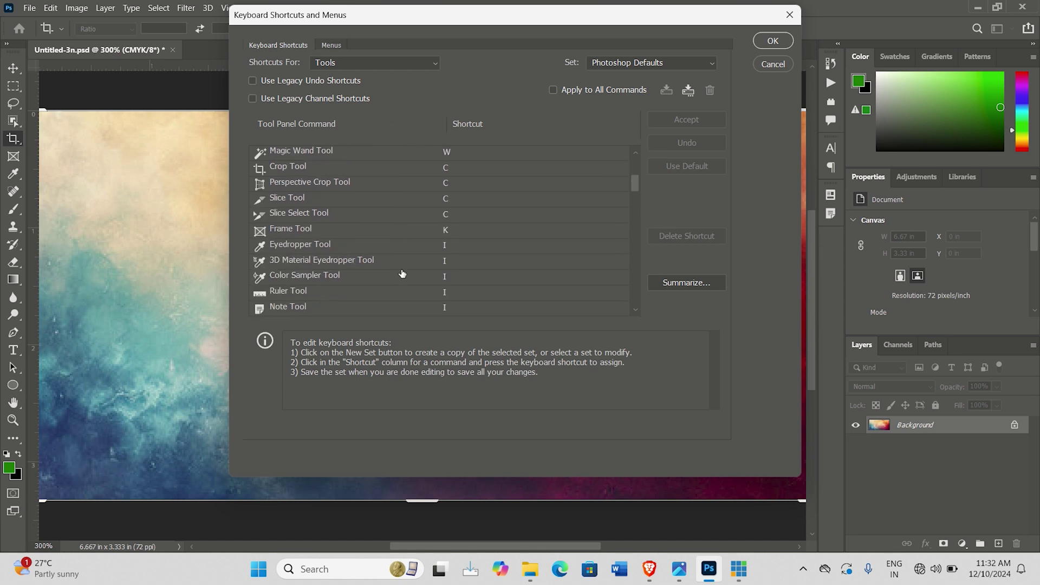
scroll(402, 273, "down", 2)
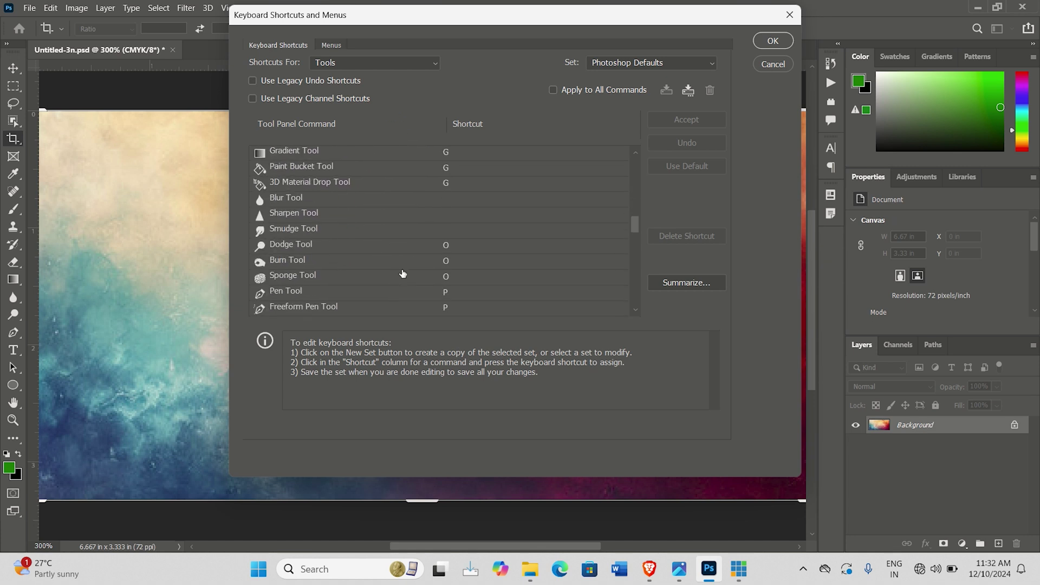
Try N as the keyboard shortcut for the Blur Tool.
left_click(315, 200)
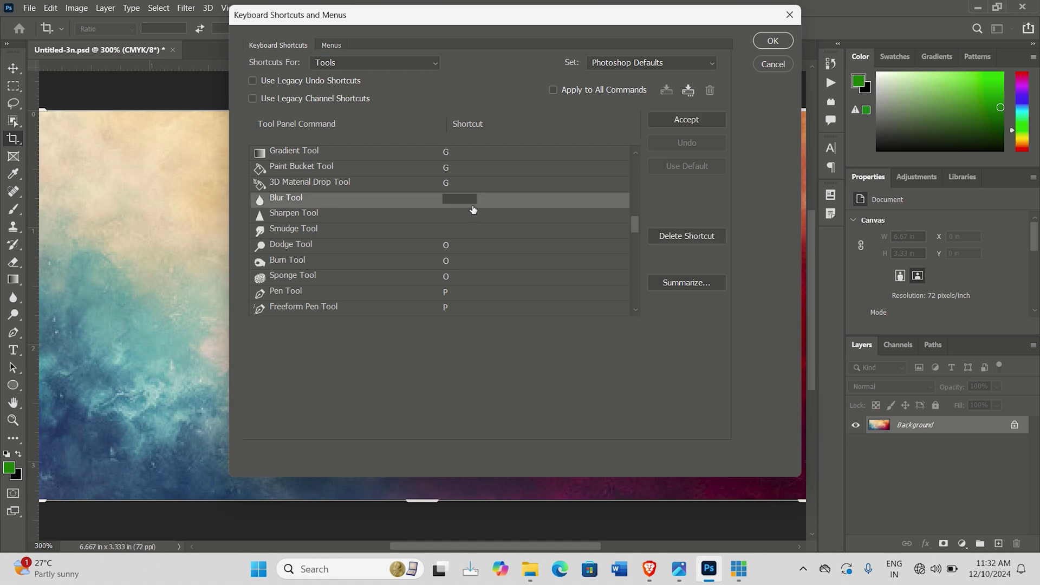
left_click(635, 225)
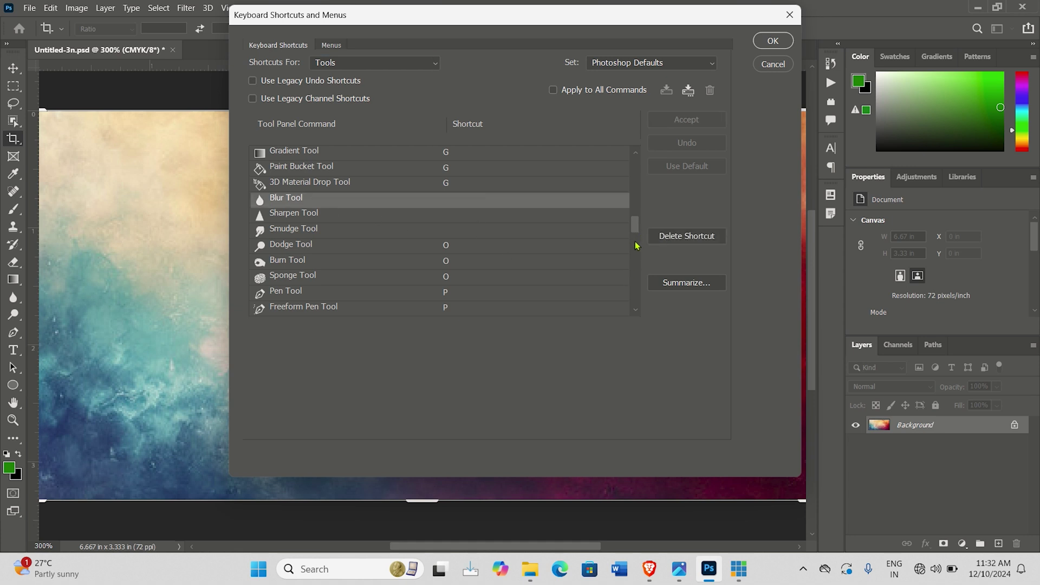
mouse_move(631, 231)
left_mouse_down()
mouse_move(631, 287)
mouse_move(639, 162)
mouse_move(636, 232)
left_mouse_up()
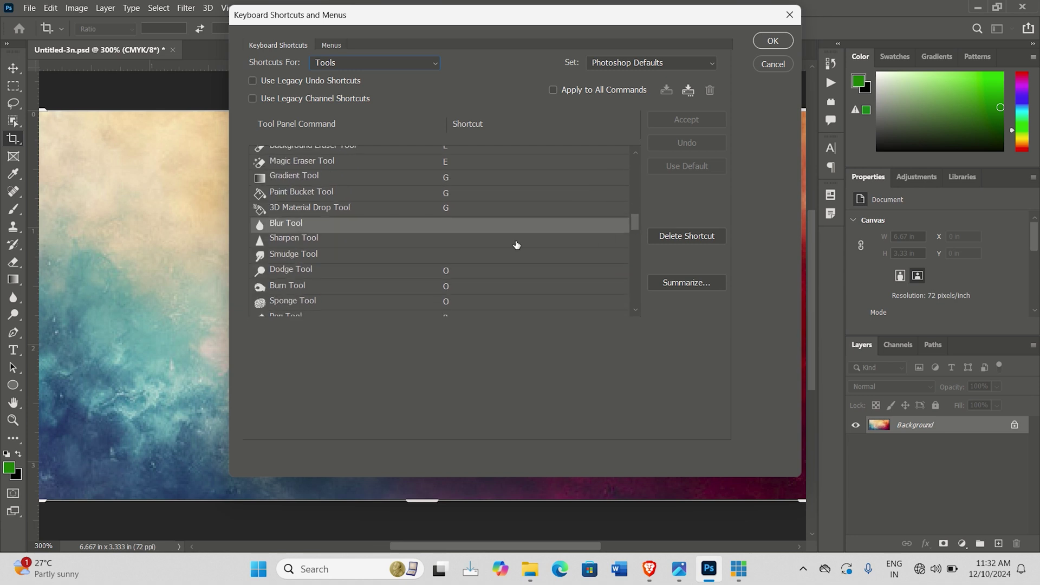
left_click(445, 229)
key("n")
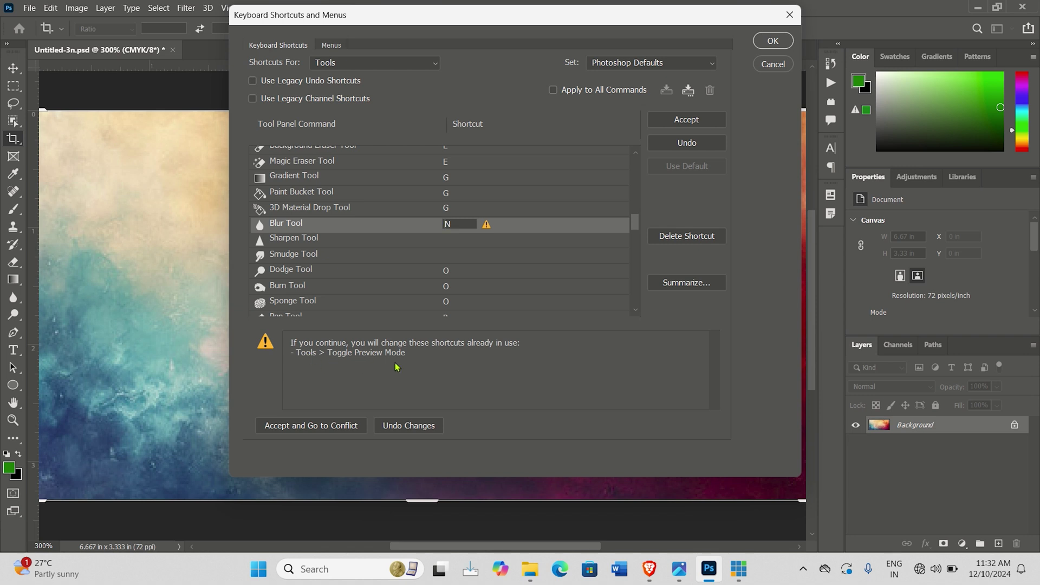
Replace the Blur Tool's shortcut with L and accept it.
left_click_drag(461, 223, 439, 226)
type("L")
left_click(524, 257)
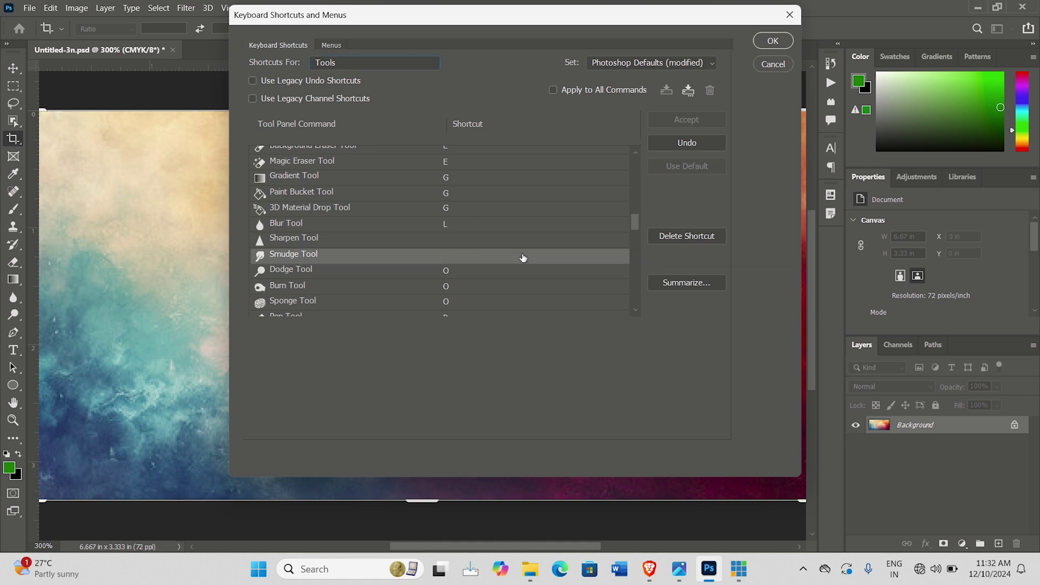
left_click(458, 226)
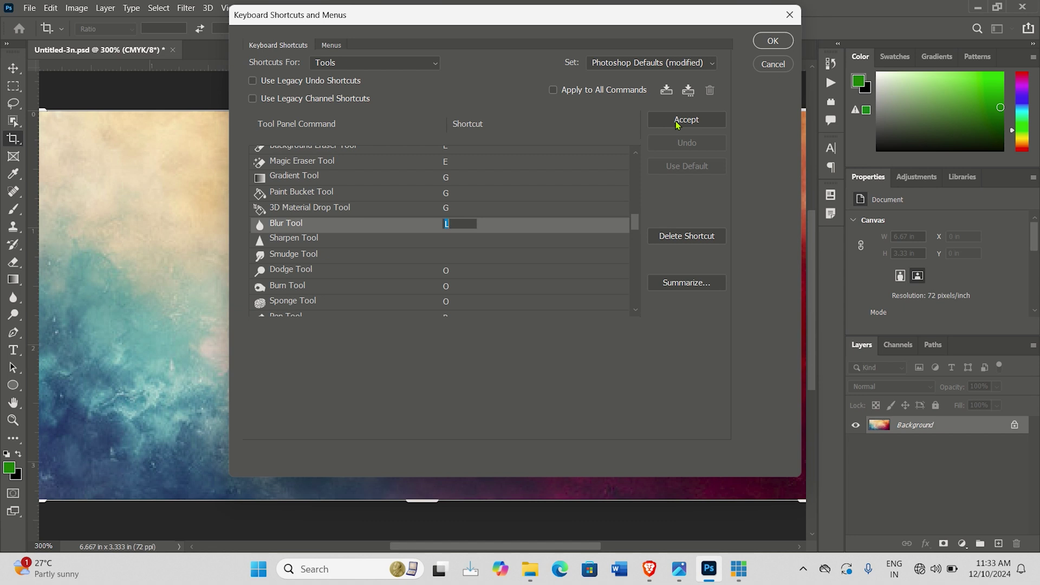
key("Return")
Review the File command shortcuts under Application Menus, then leave the shortcut settings without saving the changes.
left_click(350, 64)
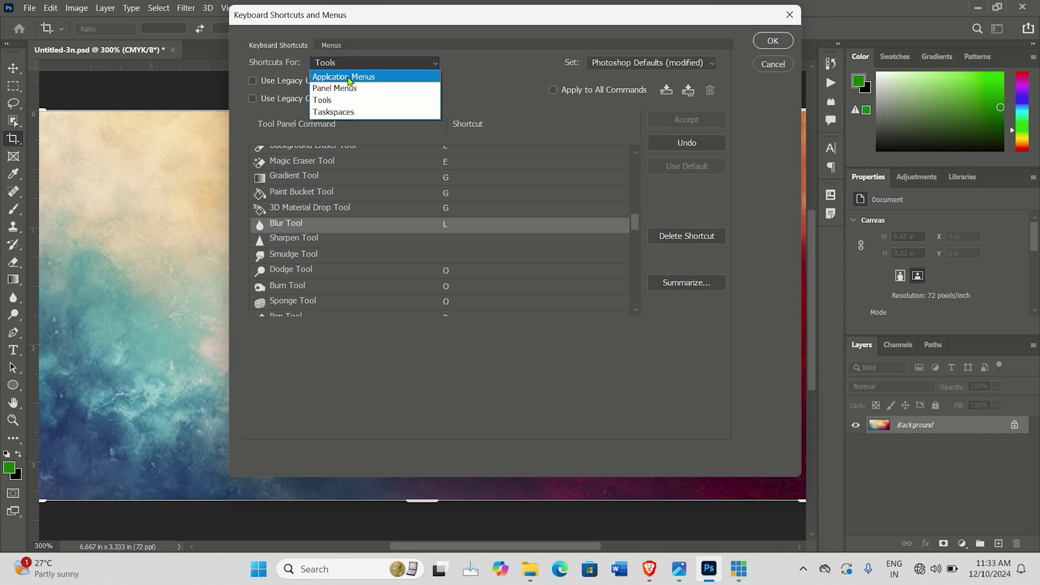
left_click(349, 79)
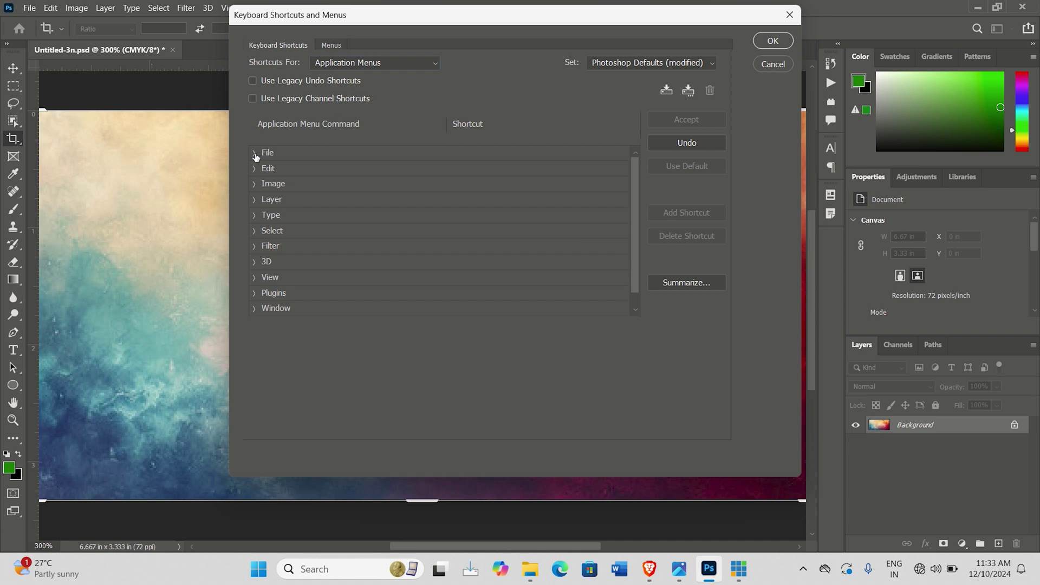
left_click(255, 154)
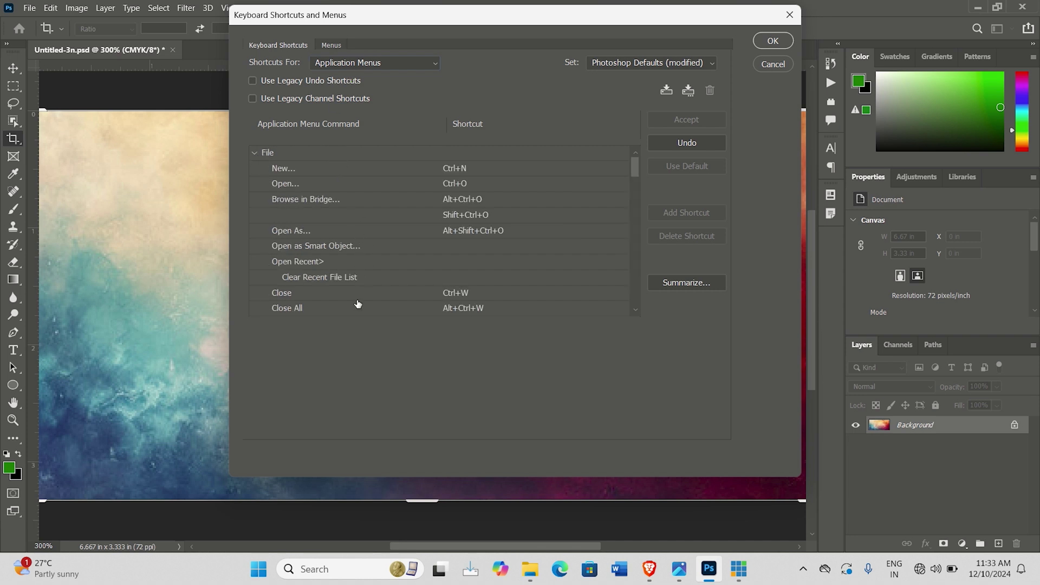
scroll(363, 277, "down", 2)
scroll(364, 277, "down", 2)
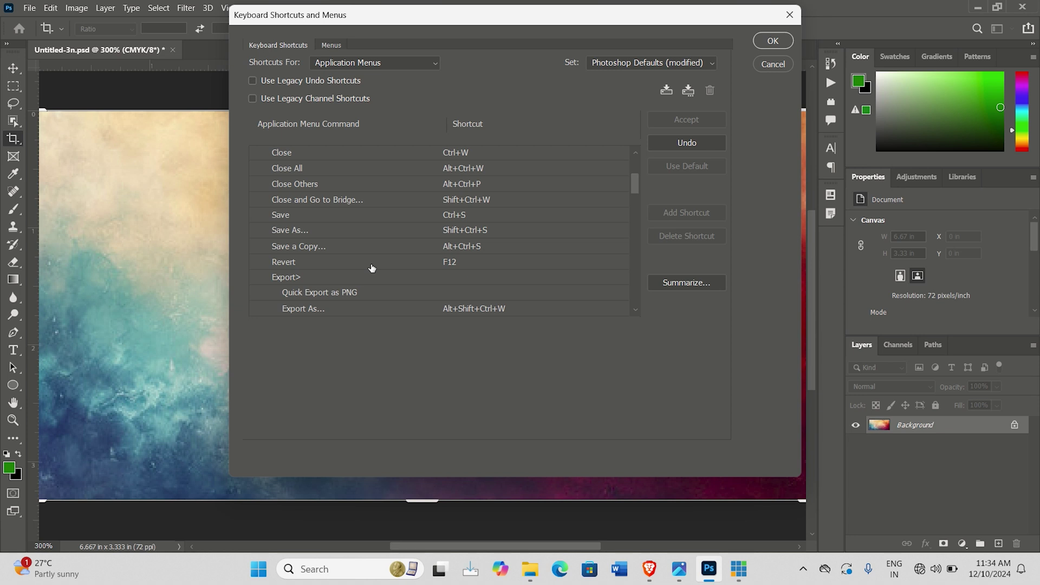
left_click(772, 67)
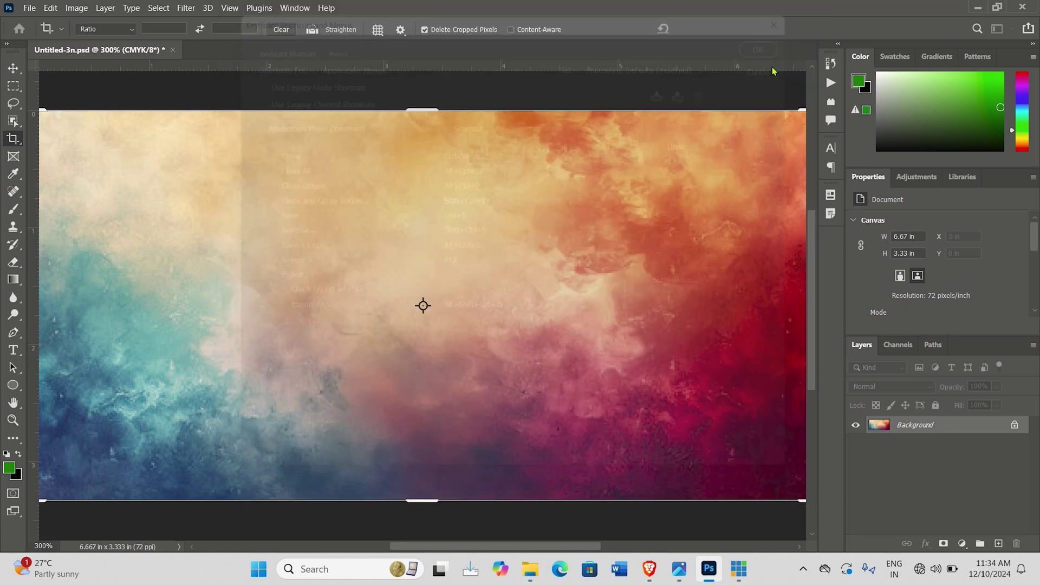
View the available Preferences categories without opening any of them.
left_click(52, 8)
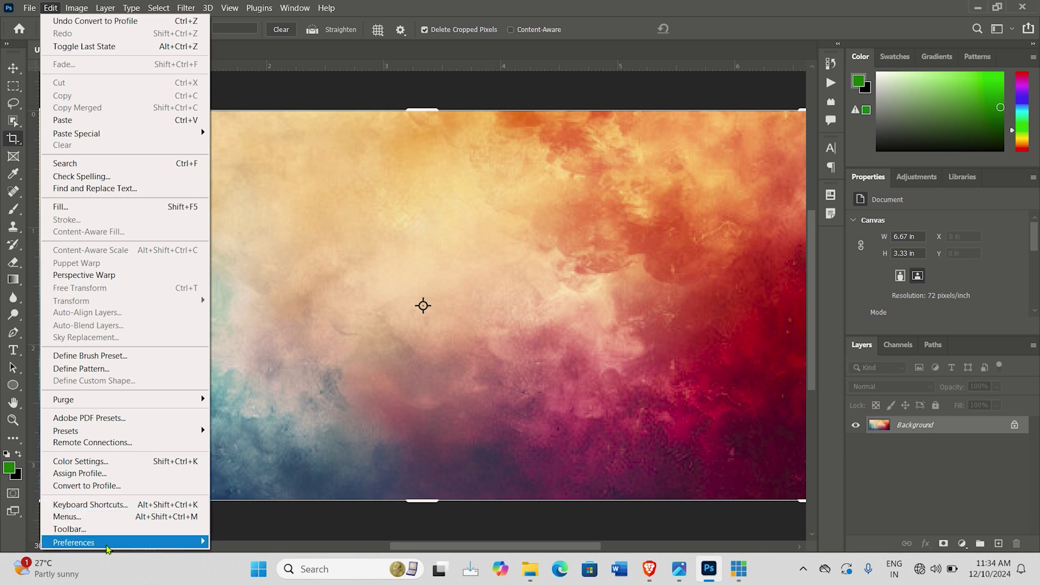
mouse_move(108, 549)
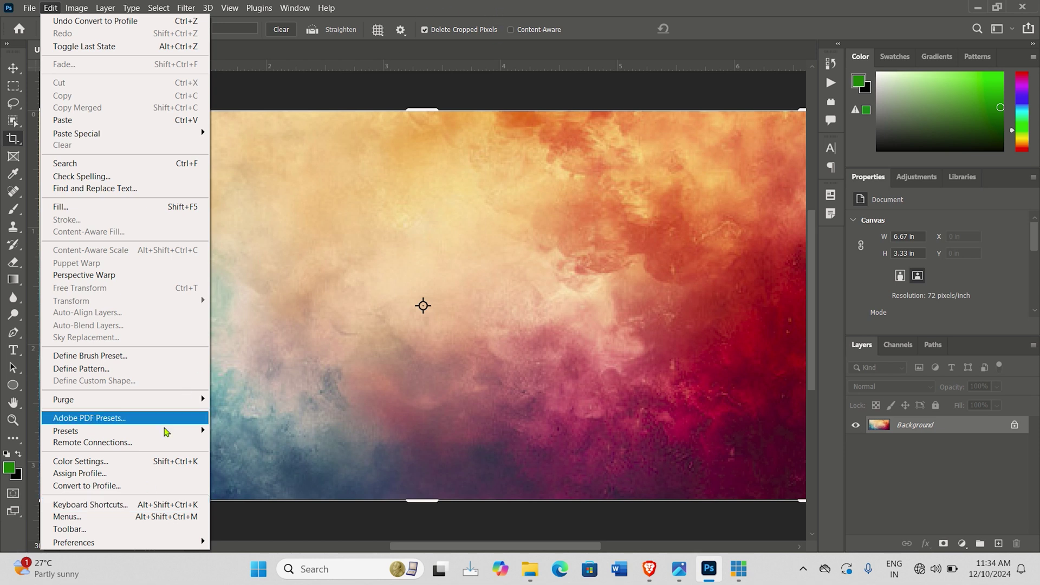
mouse_move(185, 548)
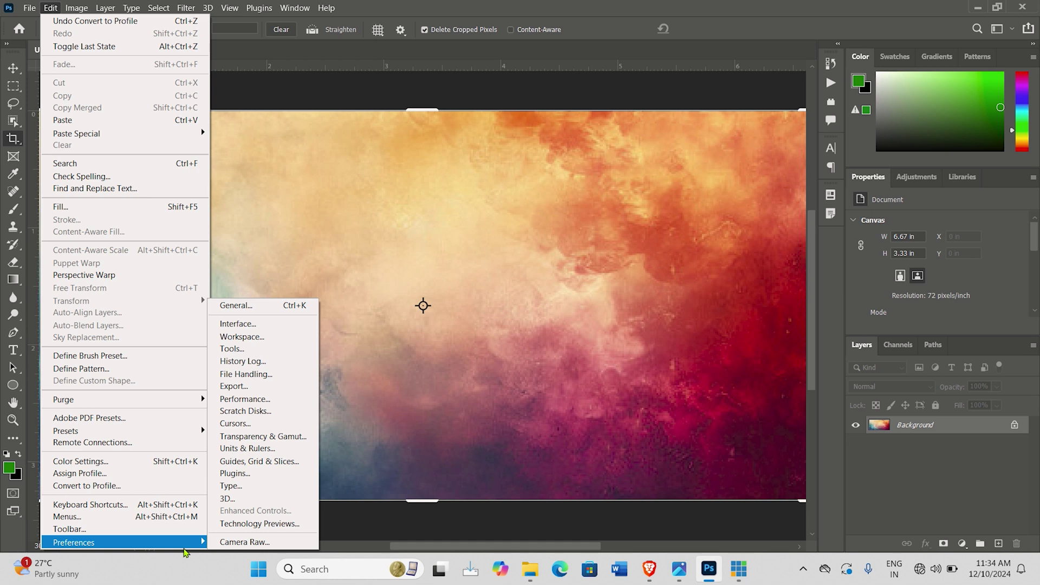
left_click(497, 6)
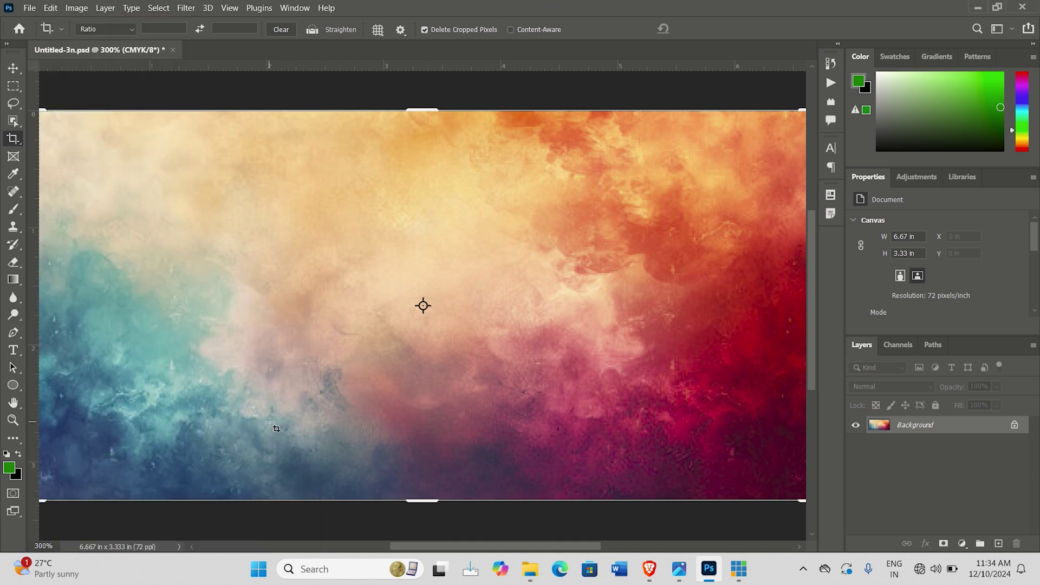